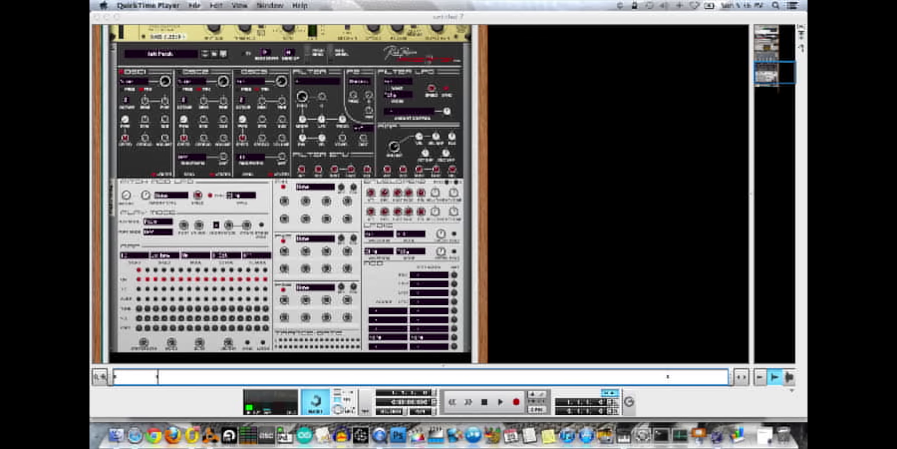
Add an NN-XT Advanced Sampler to the rack and expand its editor panel
scroll(344, 360, "down", 2)
left_click(325, 334)
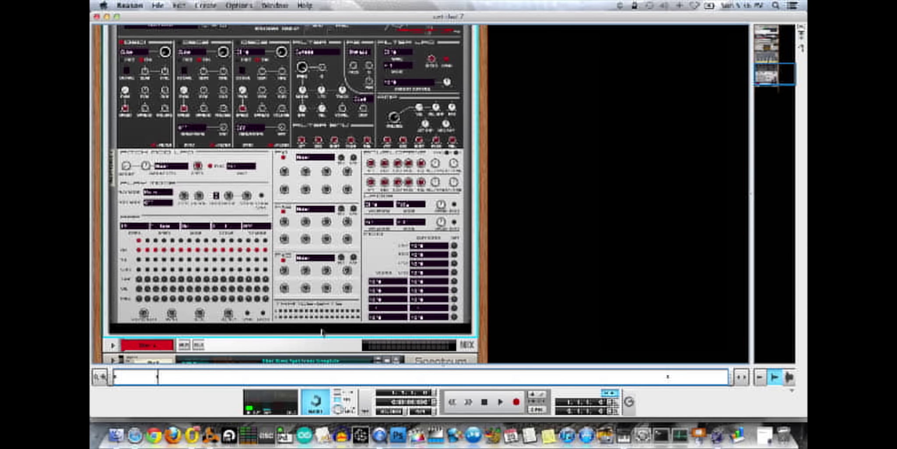
right_click(325, 333)
mouse_move(384, 192)
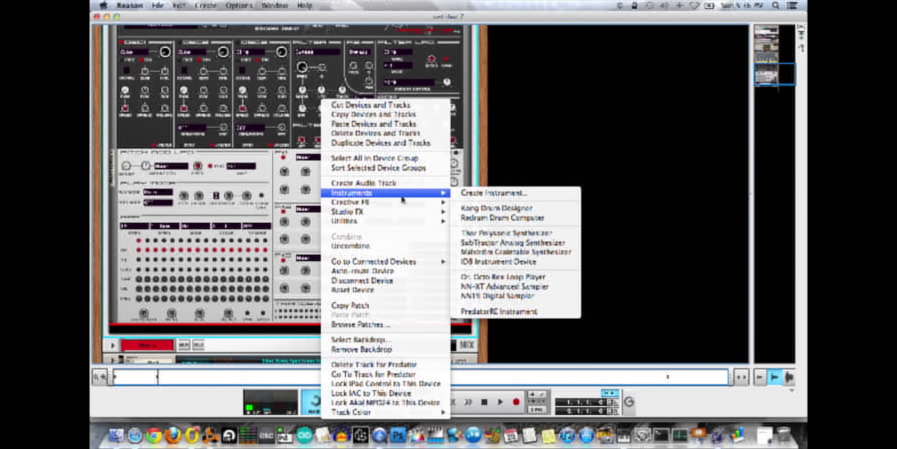
left_click(504, 287)
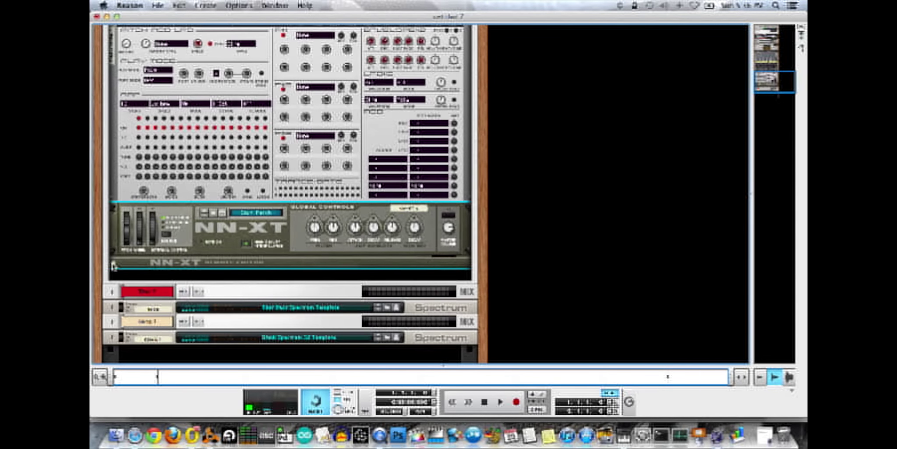
left_click(114, 262)
Load a vocal wav from the Buko Bin 2 drive's Samples/Vocals folder into the NN-XT
left_click(158, 120)
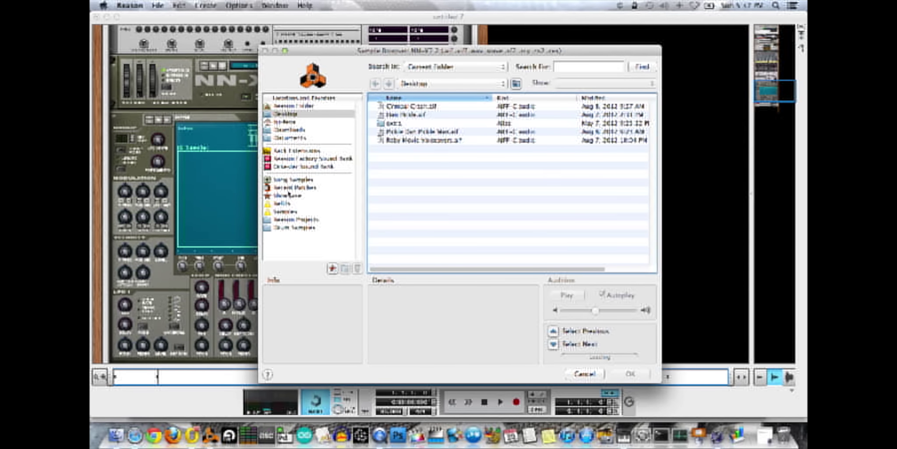
left_click(443, 86)
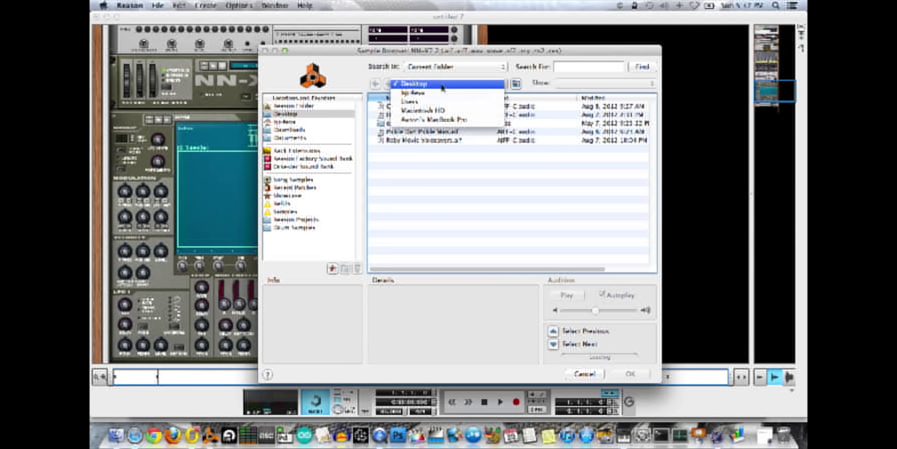
left_click(440, 120)
double_click(410, 115)
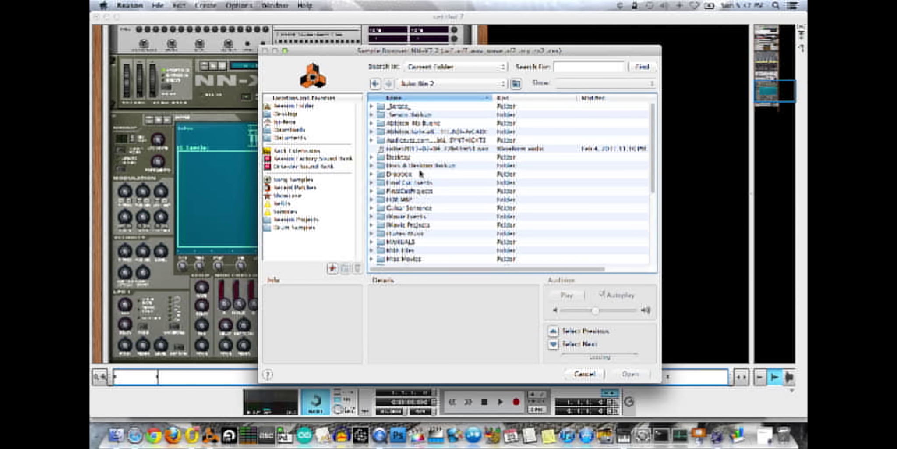
scroll(424, 247, "down", 2)
double_click(400, 226)
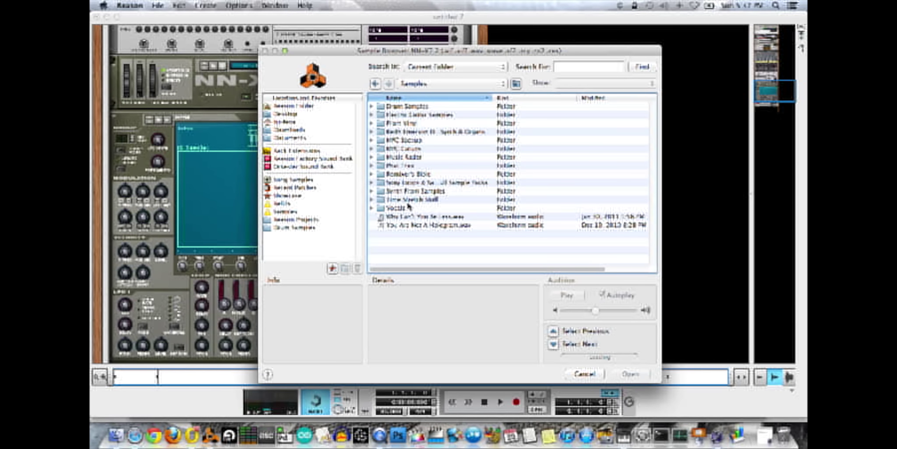
double_click(408, 206)
left_click(411, 149)
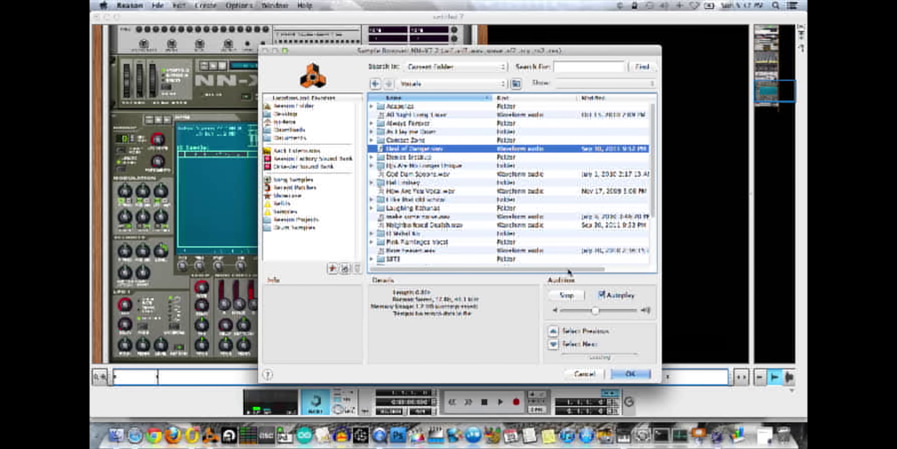
left_click(632, 375)
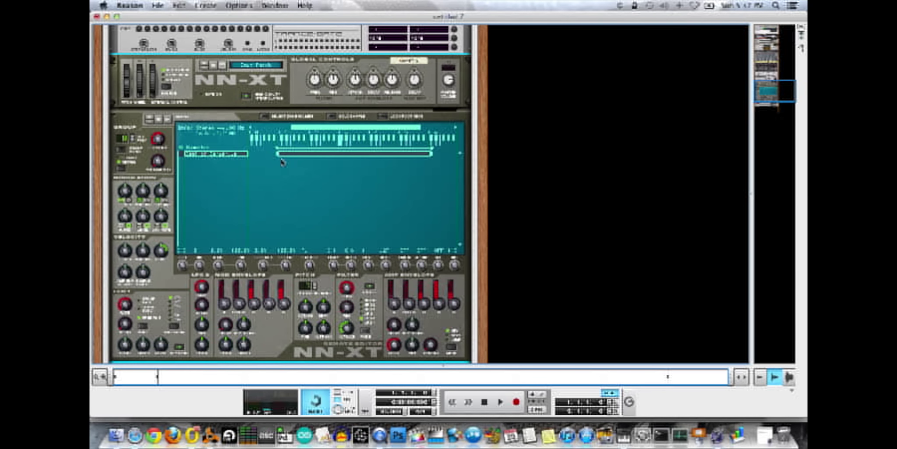
On the rack's back, cable the NN-XT outputs into the Predator's inputs and route them to the detector
key("Tab")
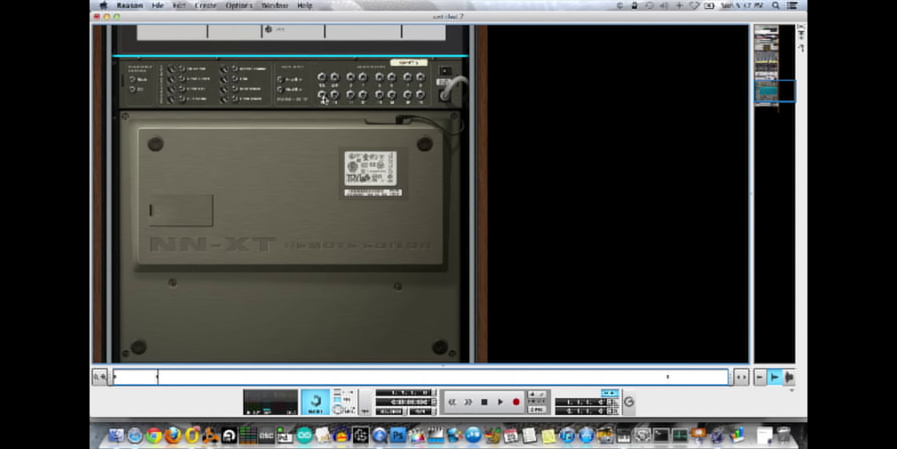
scroll(324, 100, "up", 5)
left_click_drag(323, 230, 160, 84)
left_click_drag(322, 228, 163, 84)
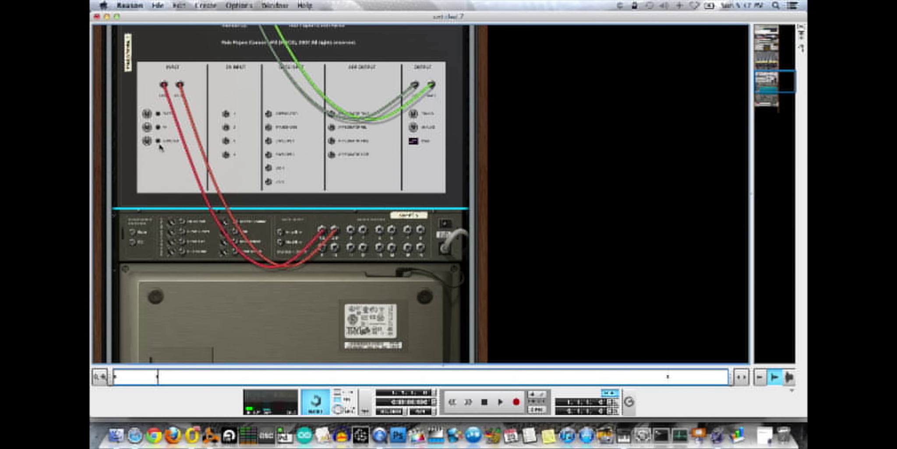
left_click(159, 142)
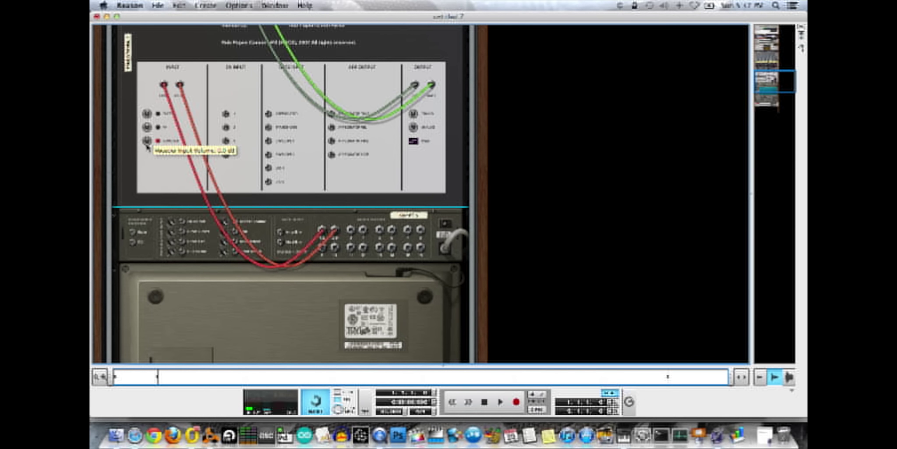
mouse_move(146, 141)
key("Tab")
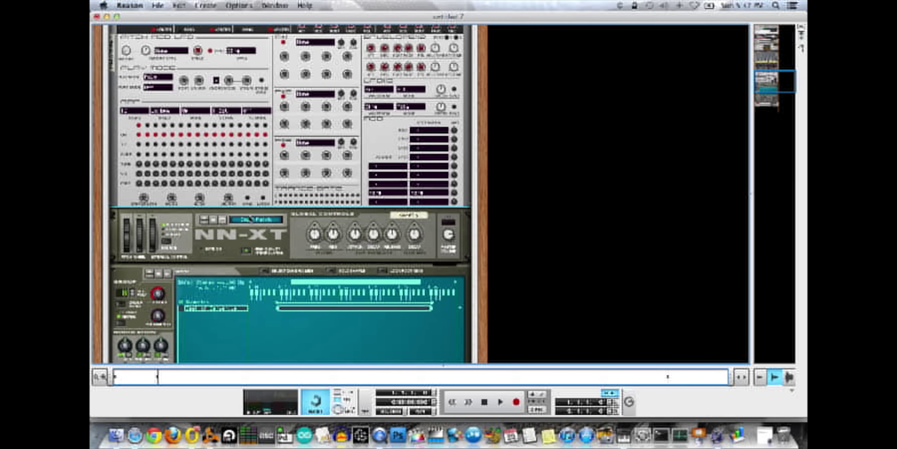
Set the Predator's effect slot to Vocoder
left_click(308, 44)
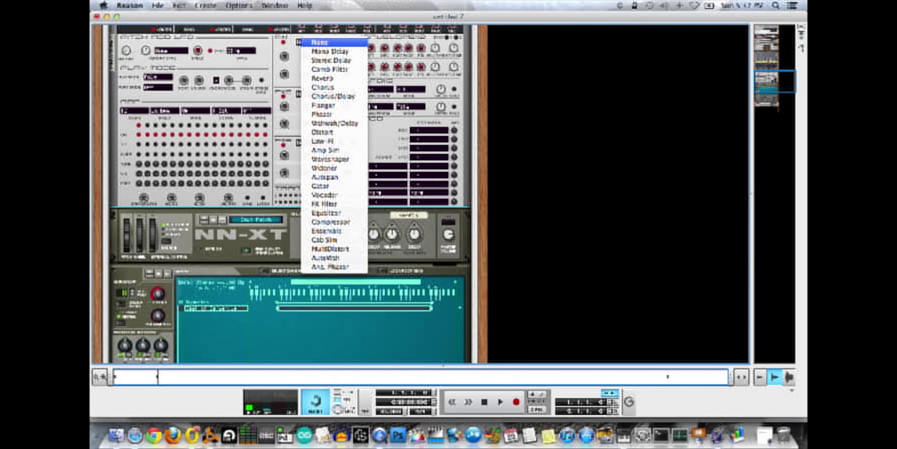
left_click(314, 194)
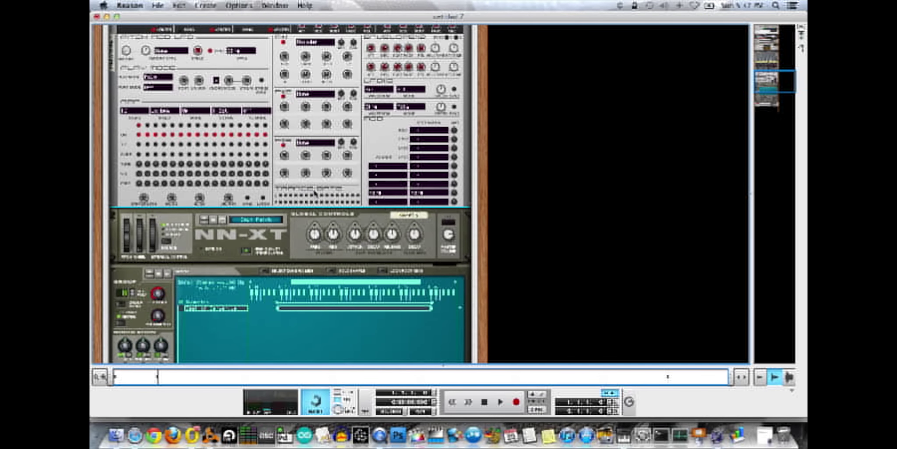
scroll(280, 188, "up", 5)
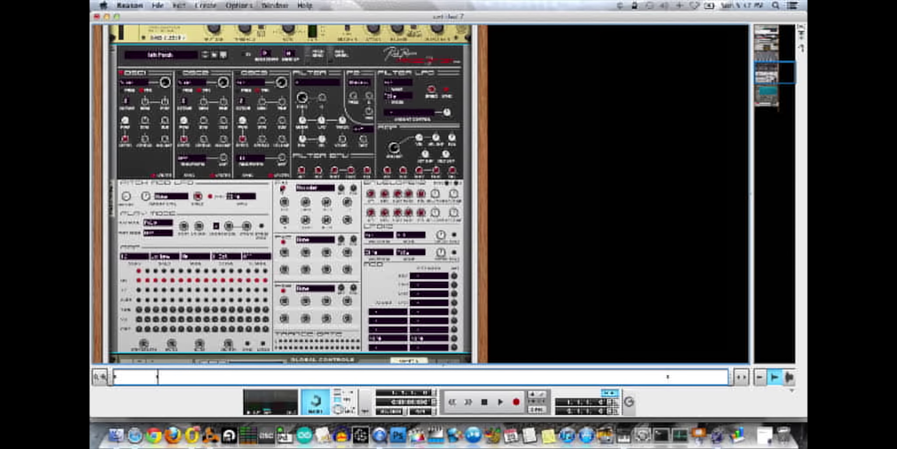
scroll(284, 192, "down", 2)
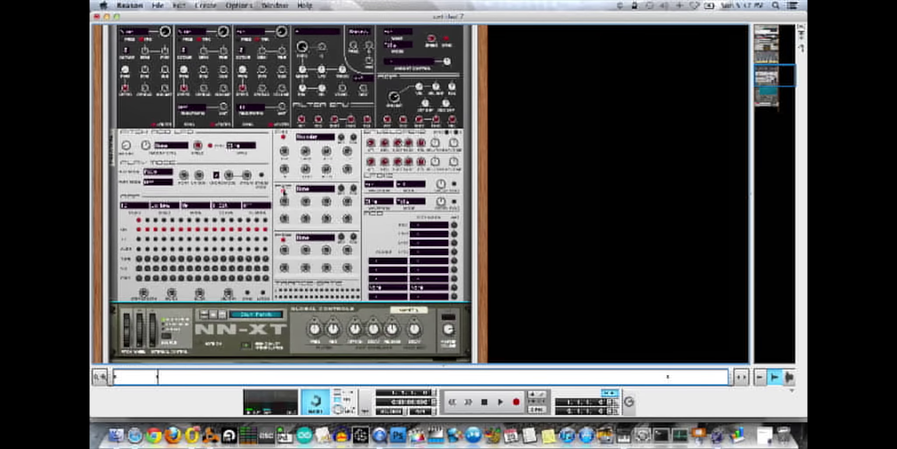
scroll(284, 192, "down", 1)
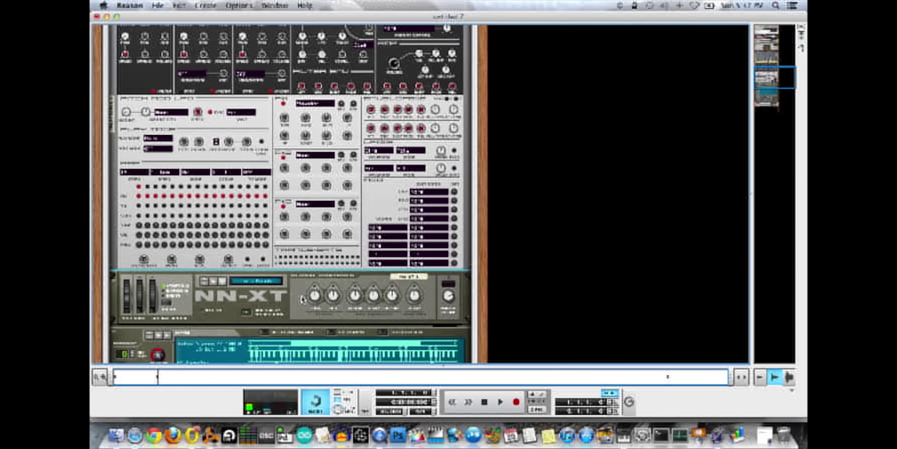
Create a sequencer track for the NN-XT sampler
right_click(301, 293)
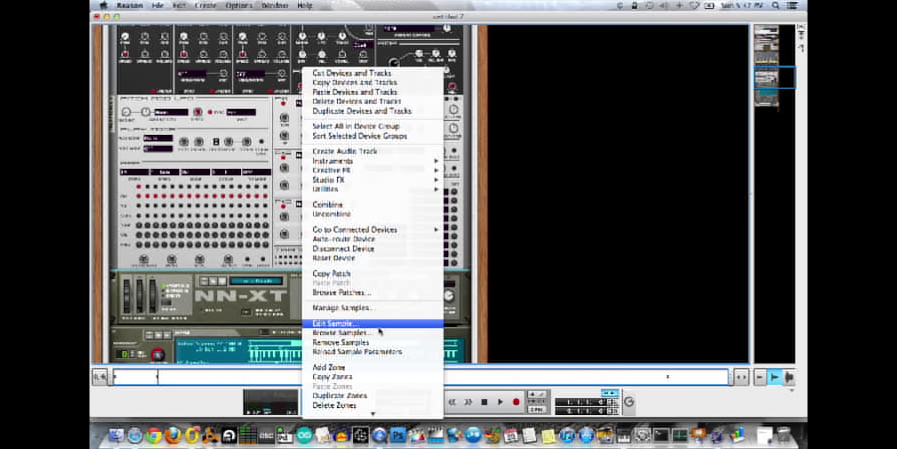
scroll(380, 329, "down", 5)
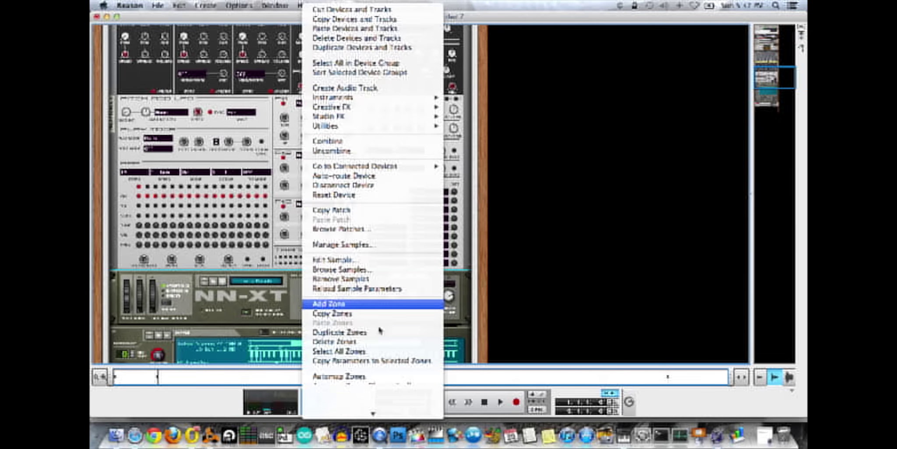
scroll(379, 333, "down", 3)
left_click(378, 366)
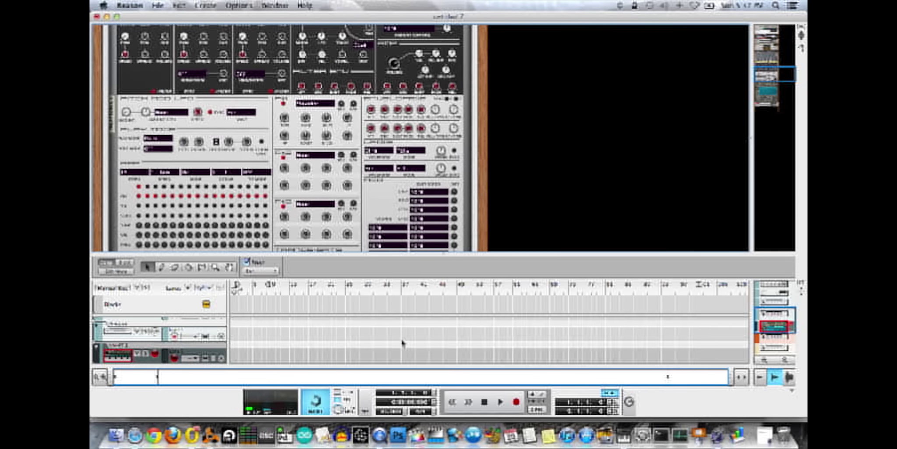
scroll(272, 232, "down", 3)
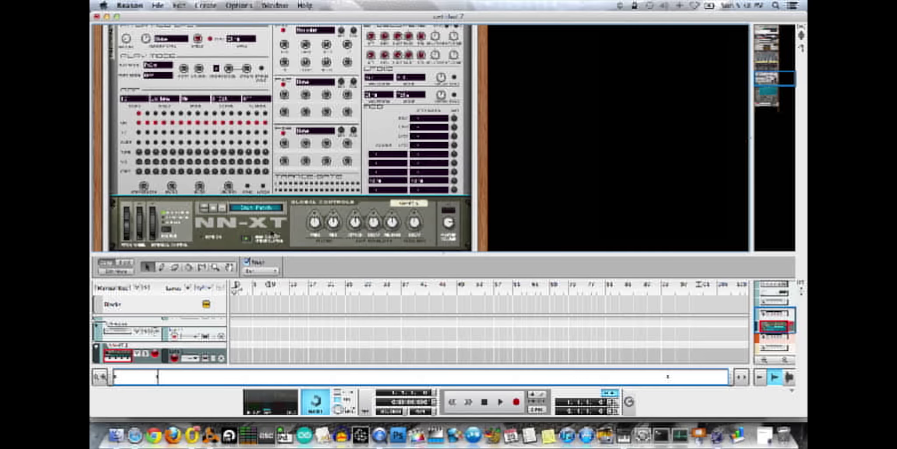
scroll(272, 232, "down", 3)
Apply a zone command to the NN-XT's loaded sample and select its zone in the editor
right_click(218, 232)
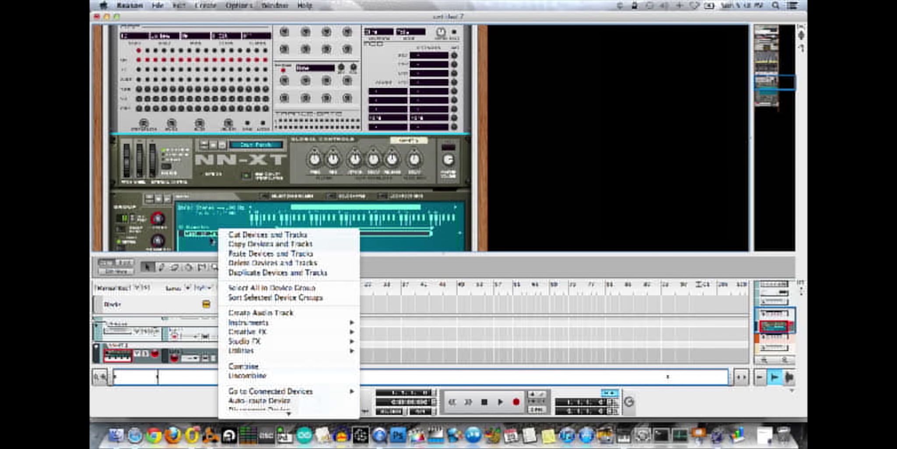
left_click(203, 234)
right_click(203, 234)
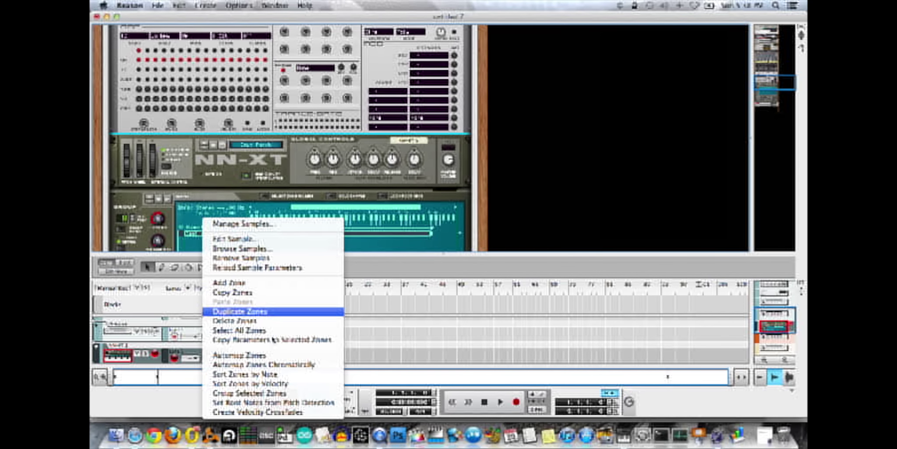
left_click(285, 371)
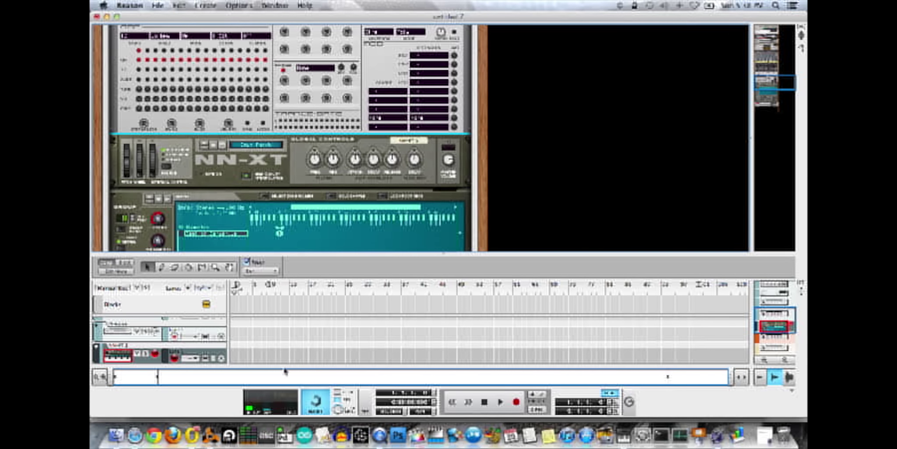
left_click(283, 239)
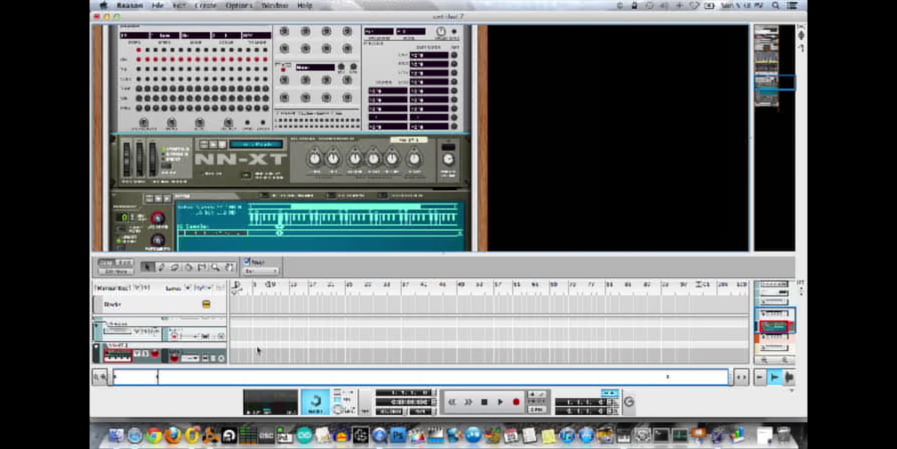
Create a clip on the NN-XT track, draw one note at its start, and return the song position near the start
key("F6")
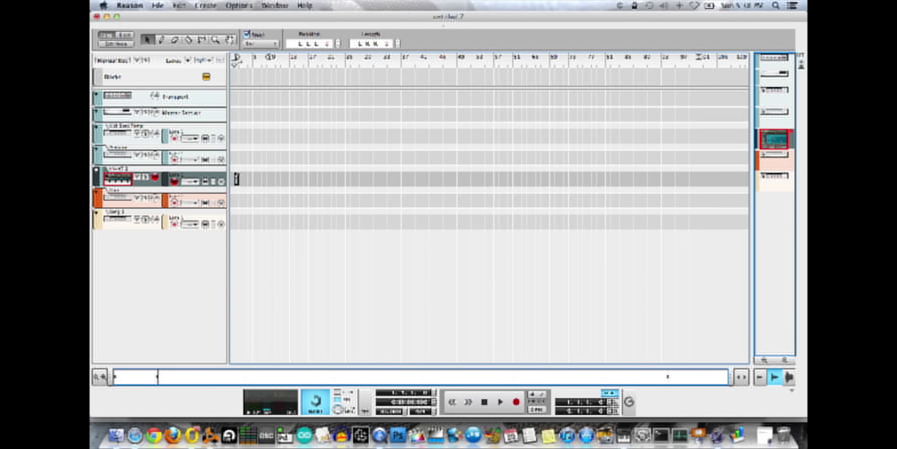
double_click(237, 179)
double_click(243, 178)
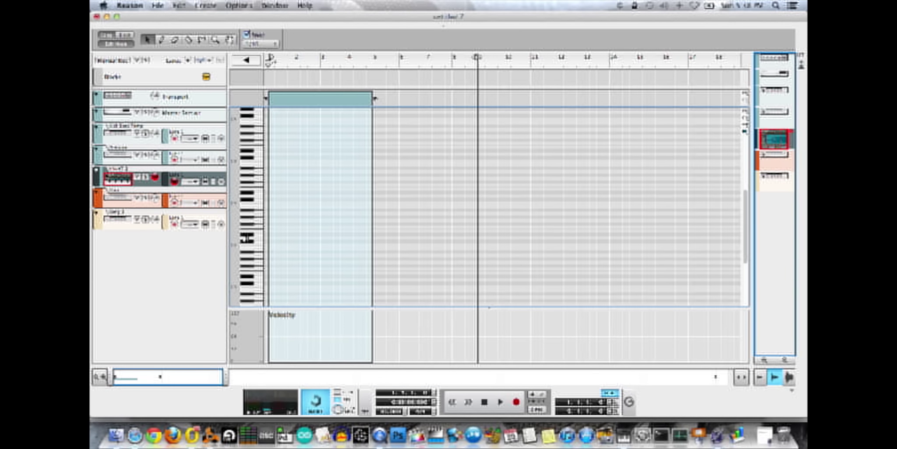
left_click_drag(269, 285, 290, 286)
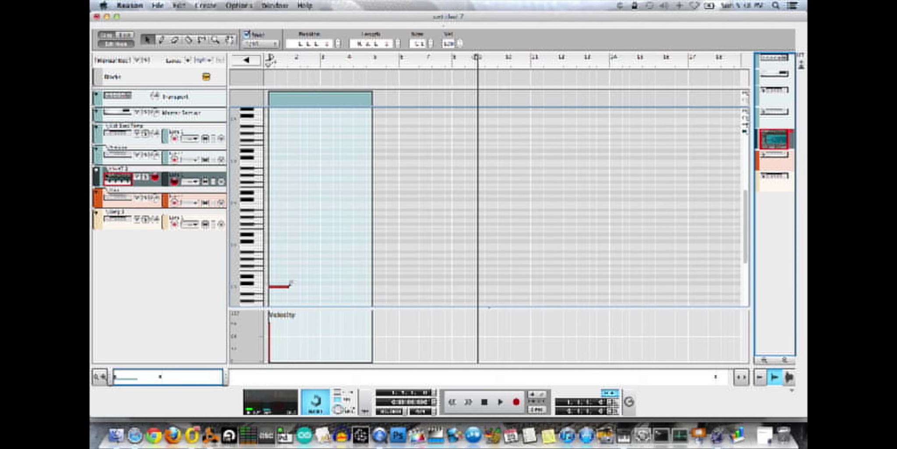
left_click(294, 61)
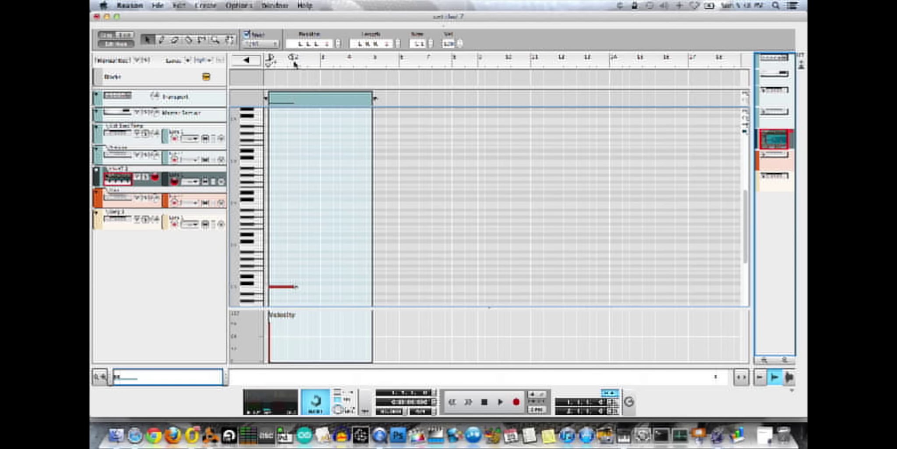
Switch between sequencer and rack views and bring the rack with the NN-XT devices back up
key("F6")
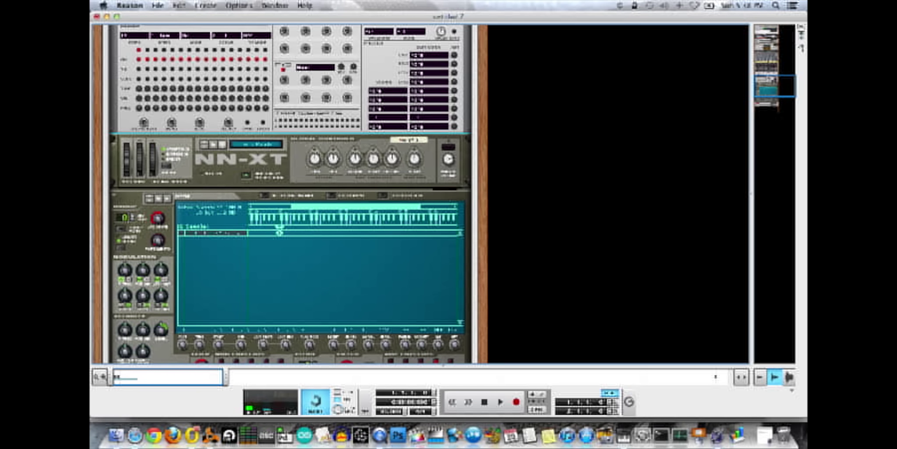
key("F7")
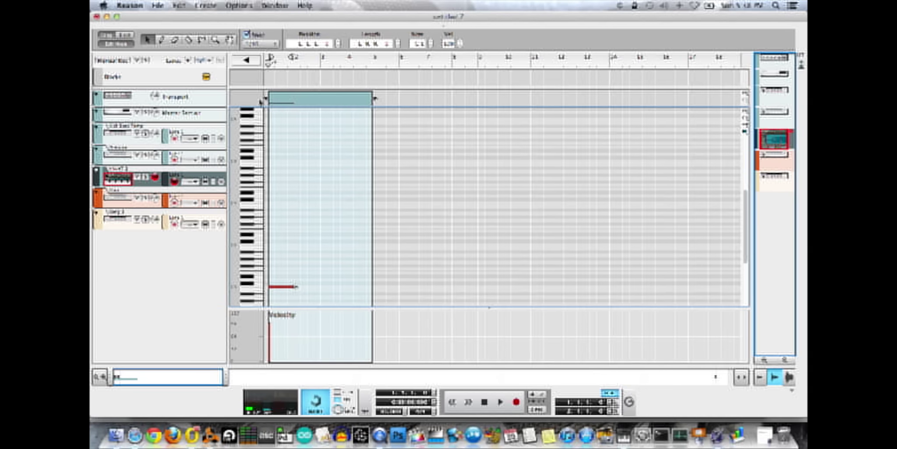
left_click(128, 159)
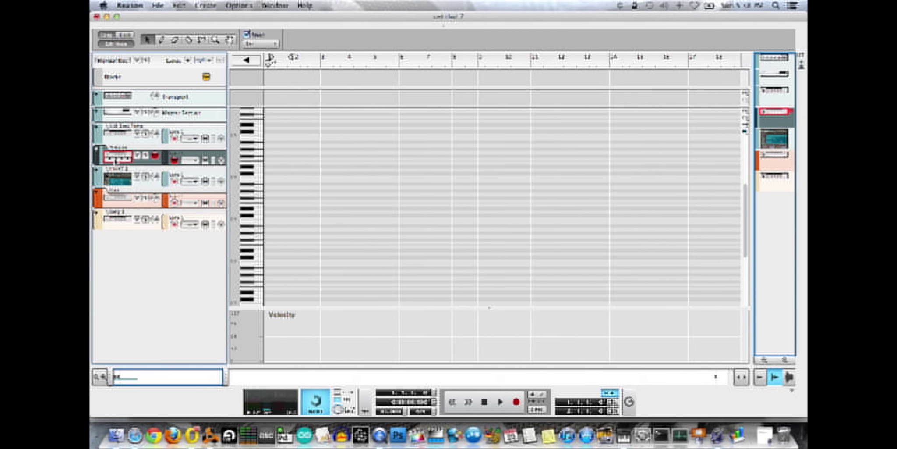
double_click(115, 160)
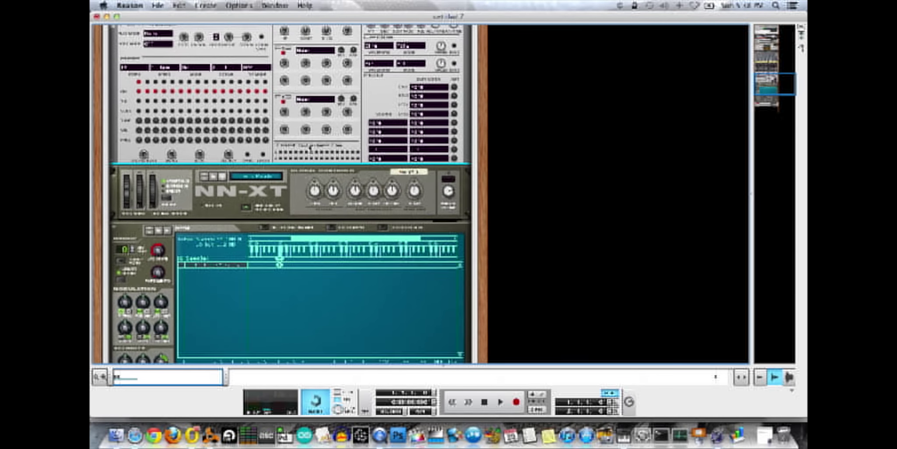
Create a sequencer track for the Predator and start the song playing
right_click(381, 110)
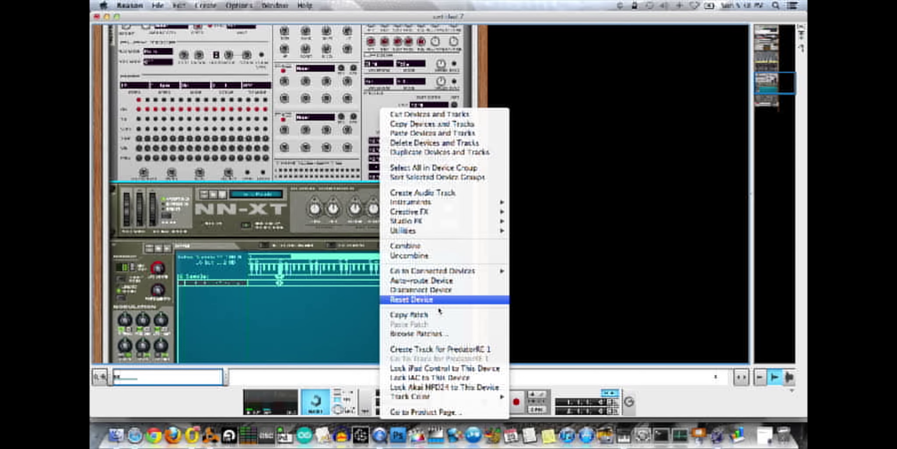
left_click(438, 350)
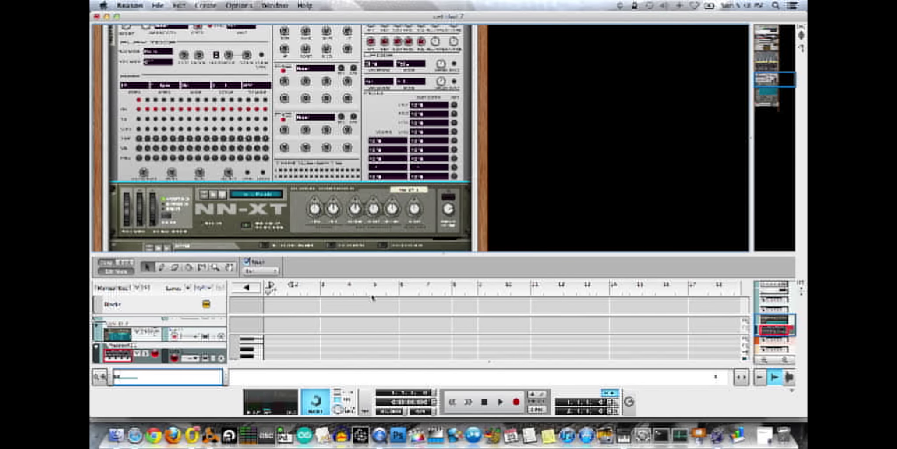
key("F7")
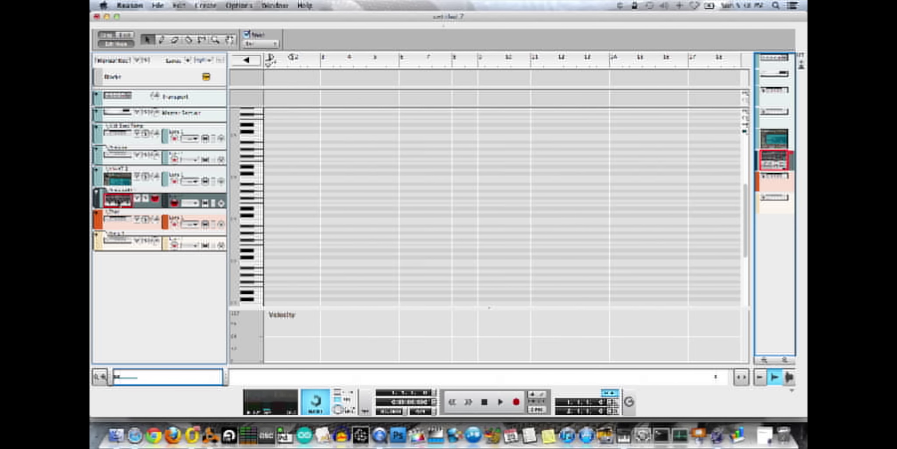
key("space")
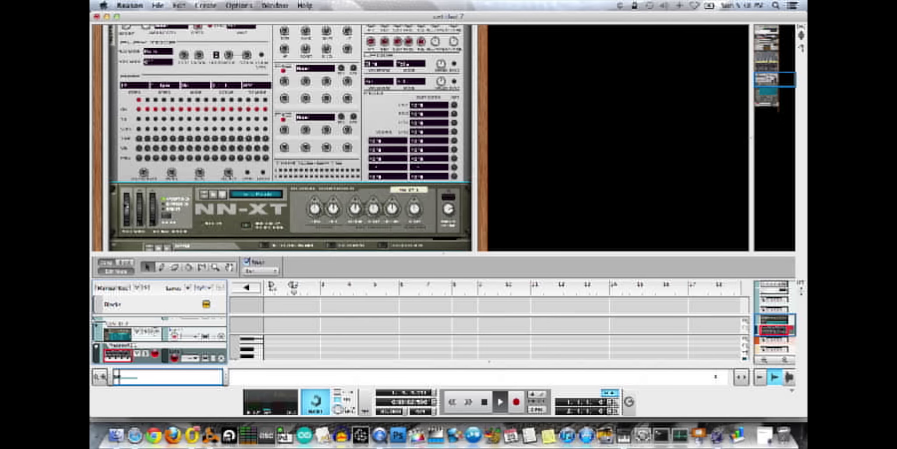
Set the Predator's OSC1 waveform to Saw and scroll to view its full front panel
left_click(127, 201)
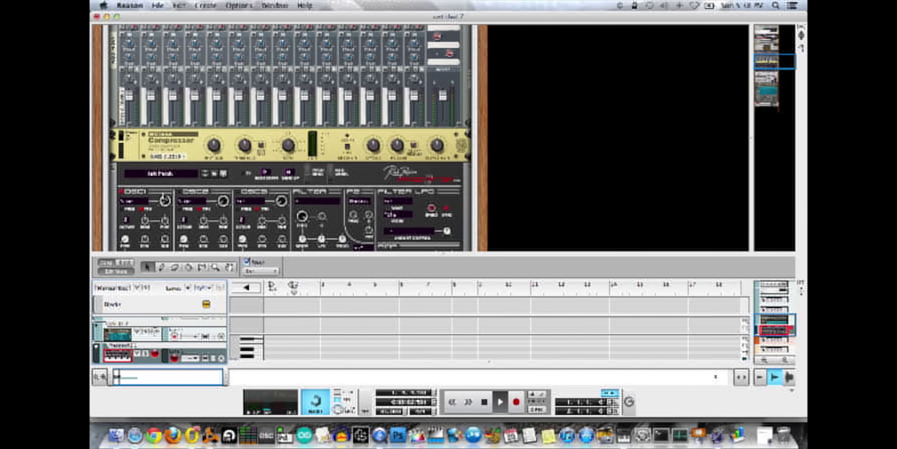
left_click(137, 202)
left_click(141, 209)
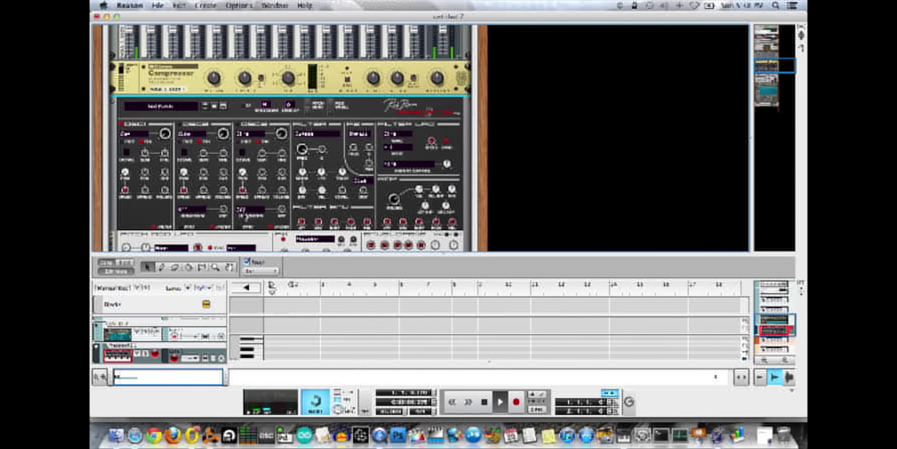
scroll(245, 216, "down", 3)
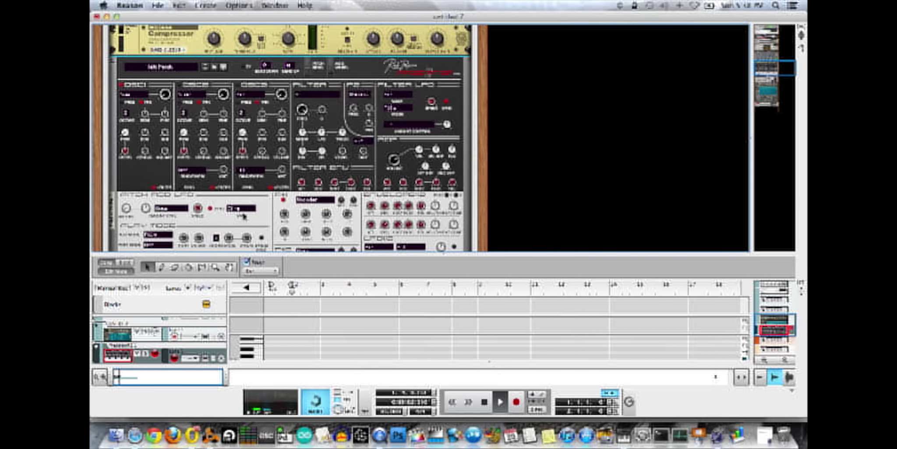
scroll(244, 216, "down", 3)
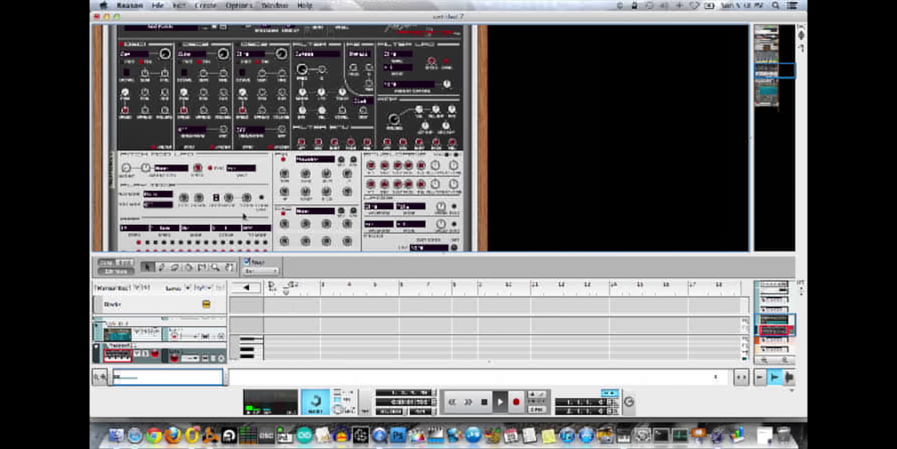